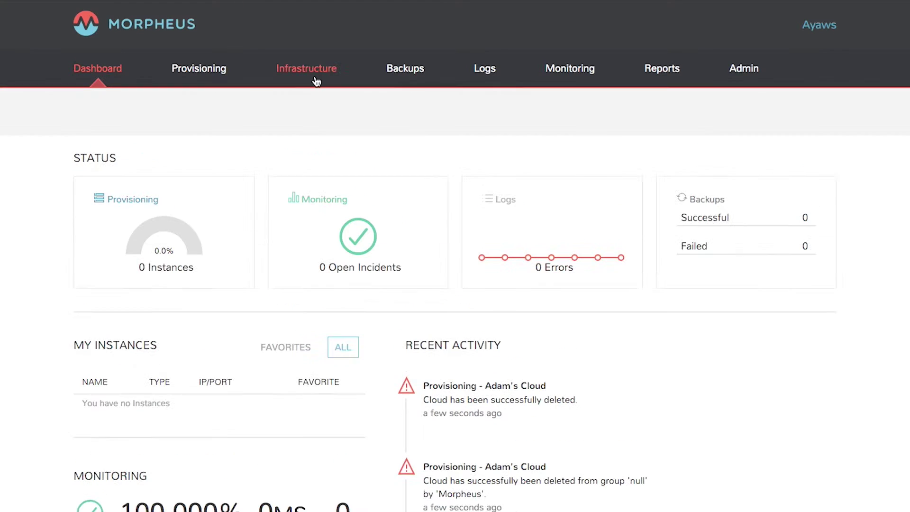
# Step: Go to Infrastructure > Clouds and start a new VMware cloud from Create Cloud
pyautogui.click(312, 73)
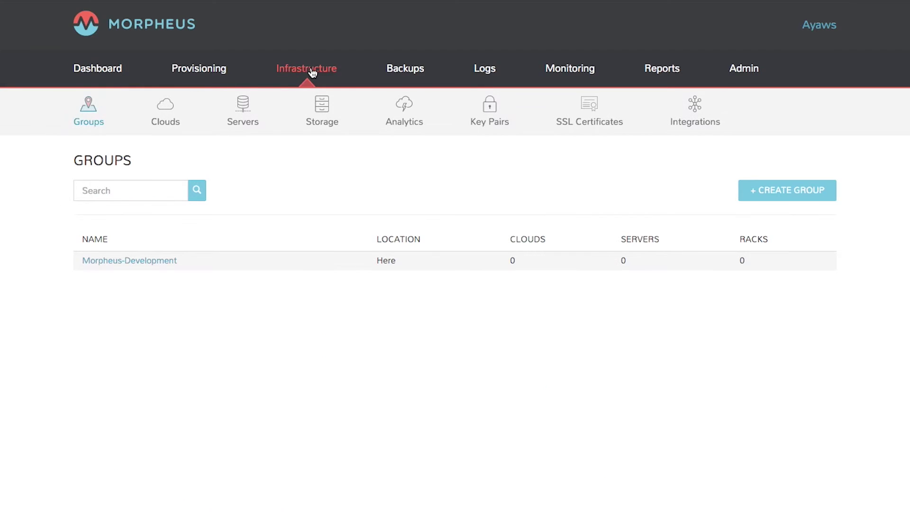
pyautogui.click(173, 116)
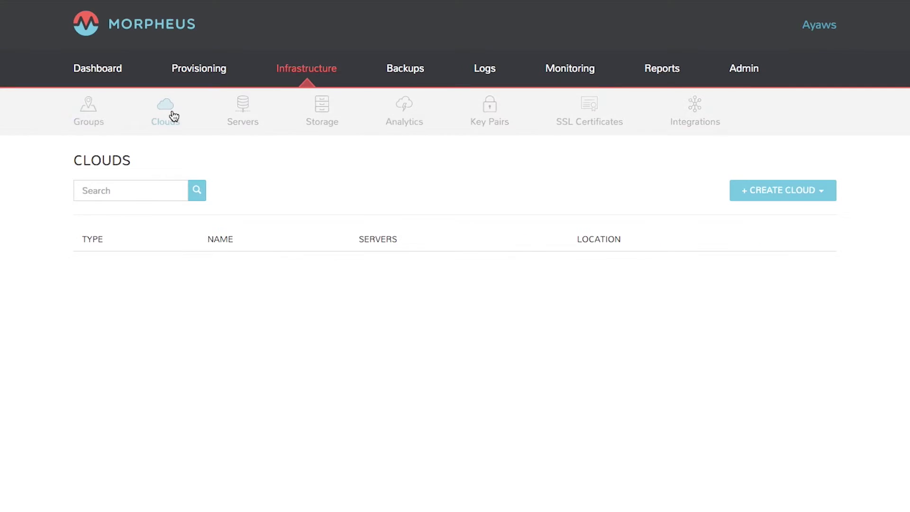
pyautogui.click(794, 195)
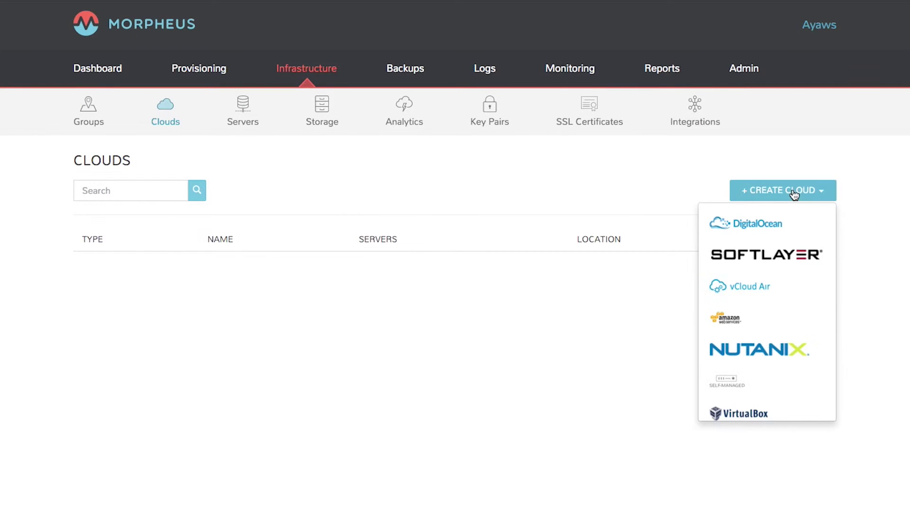
pyautogui.scroll(-1, 794, 276)
pyautogui.scroll(-2, 794, 276)
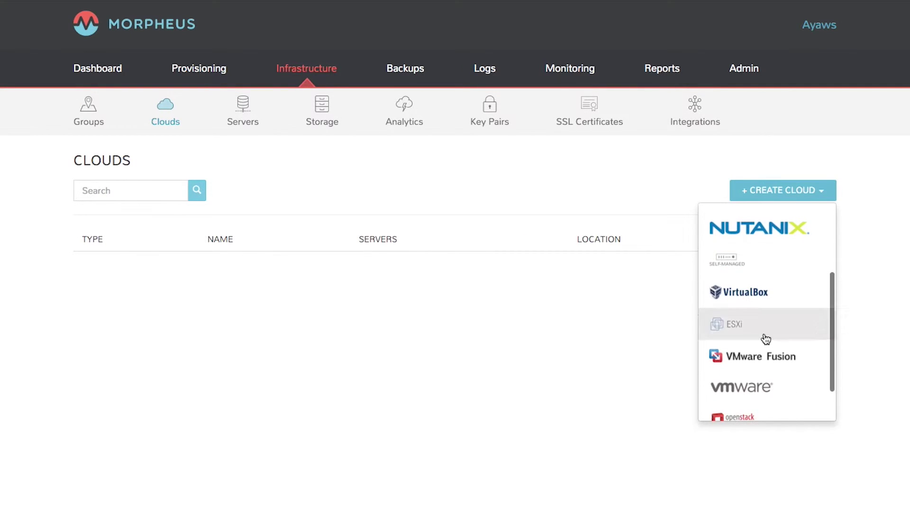
pyautogui.click(744, 386)
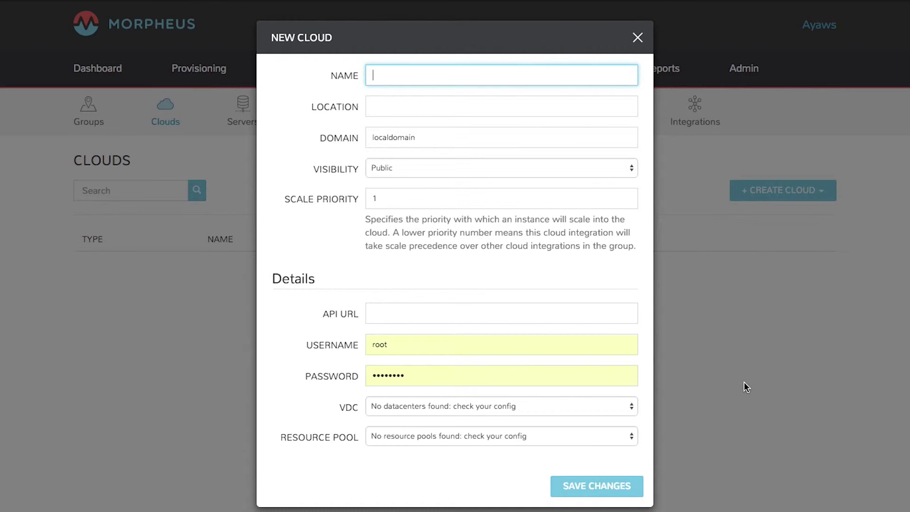
pyautogui.write('Adam')
# Step: Enter name Adam's Cloud, location Here and domain adamcloud.com in the new cloud form
pyautogui.press('Down')
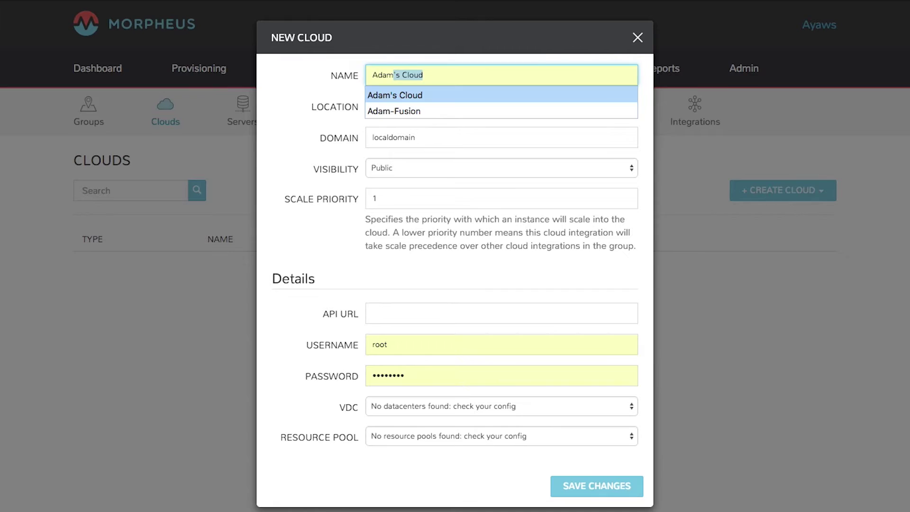
pyautogui.press('Tab')
pyautogui.write('Here')
pyautogui.press('Tab')
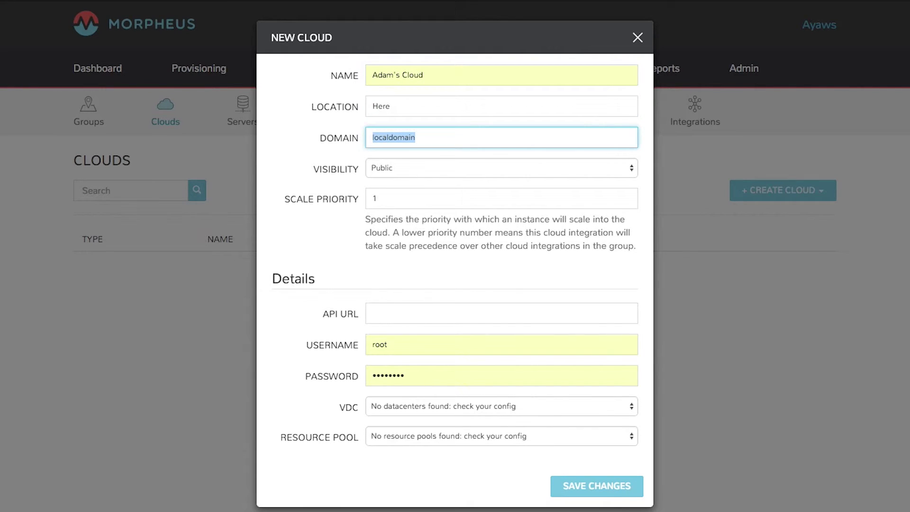
pyautogui.write('ada')
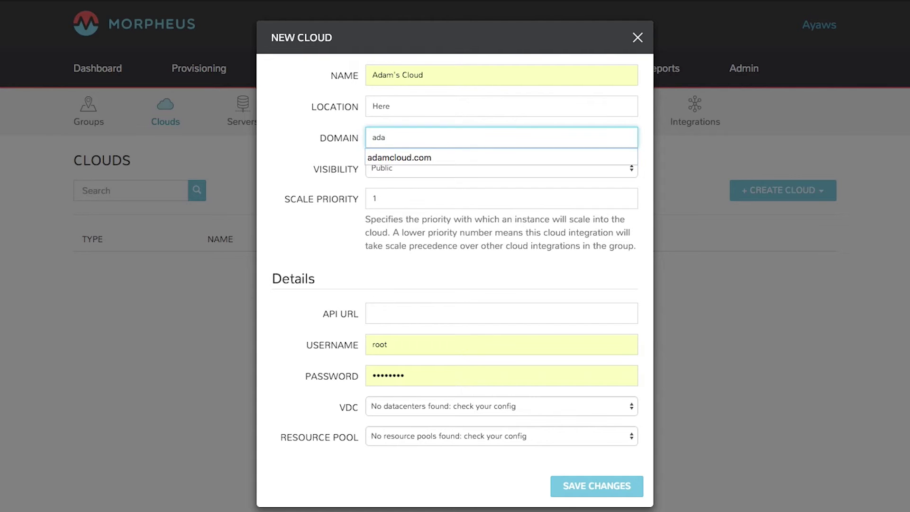
pyautogui.press('Down')
pyautogui.press('Tab')
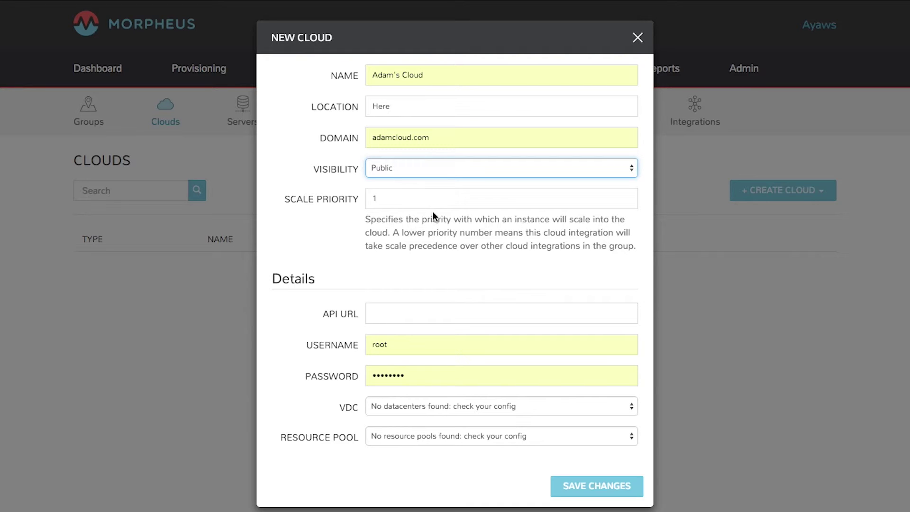
pyautogui.click(396, 311)
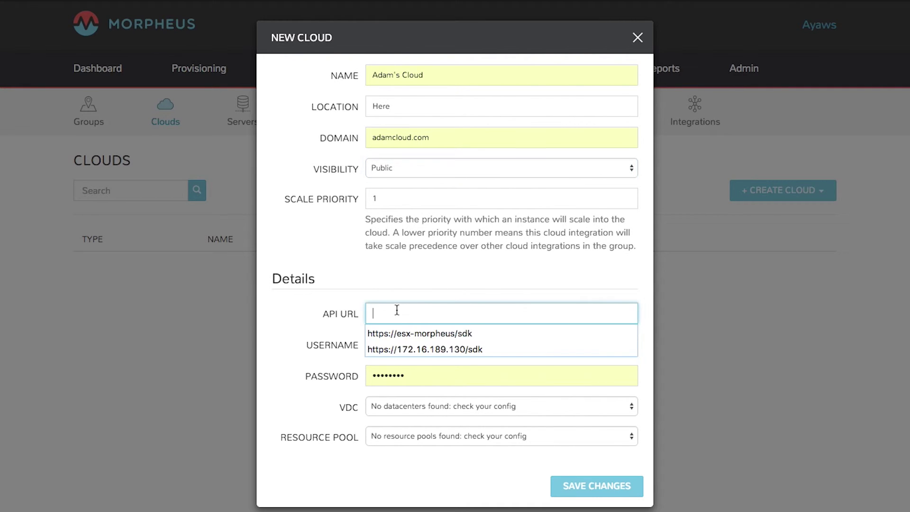
pyautogui.click(403, 332)
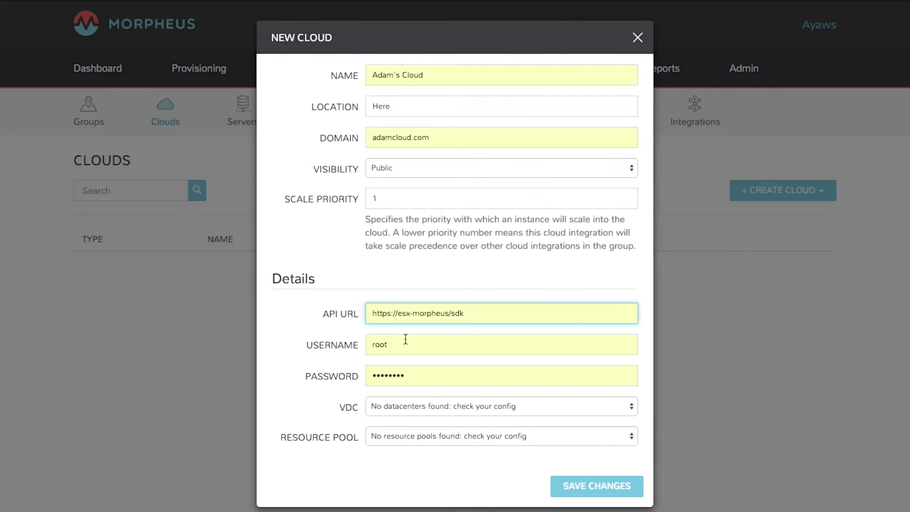
pyautogui.click(405, 347)
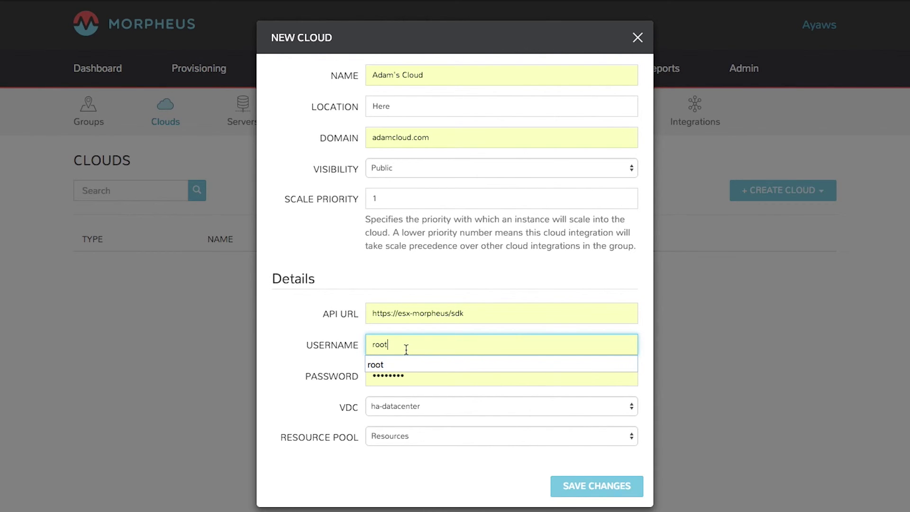
pyautogui.click(345, 364)
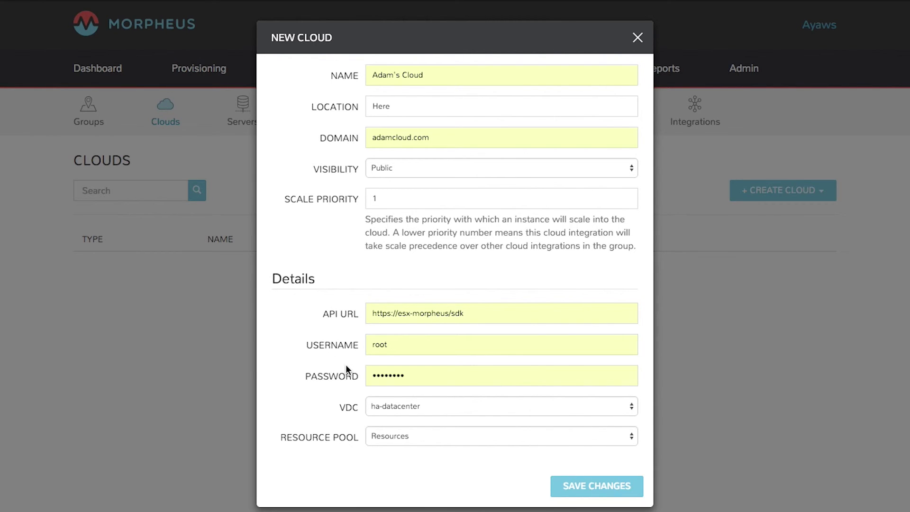
# Step: Choose datacenter ha-datacenter and resource pool Resources, then save Adam's Cloud
pyautogui.click(393, 407)
pyautogui.click(392, 406)
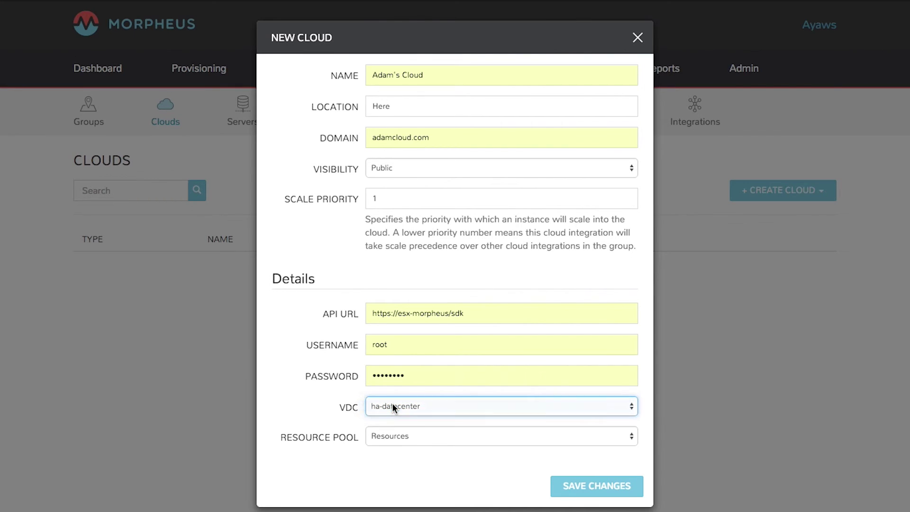
pyautogui.click(412, 436)
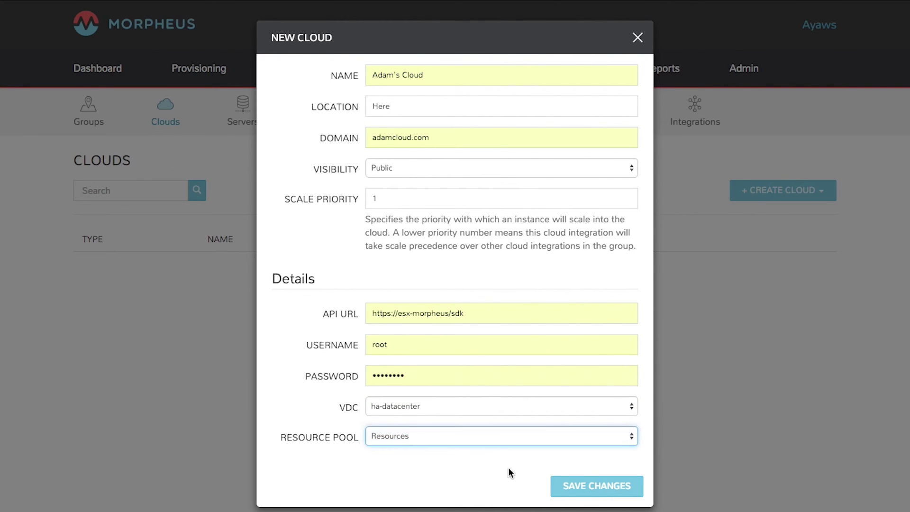
pyautogui.click(575, 490)
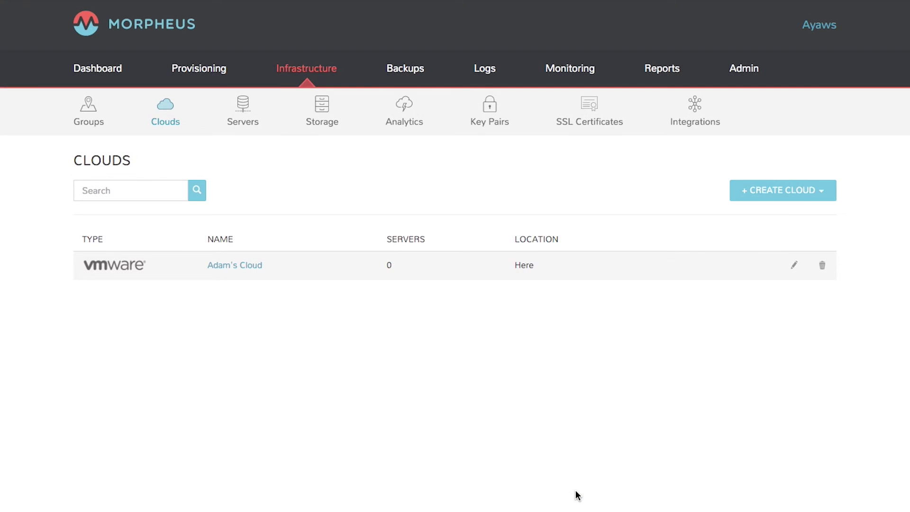